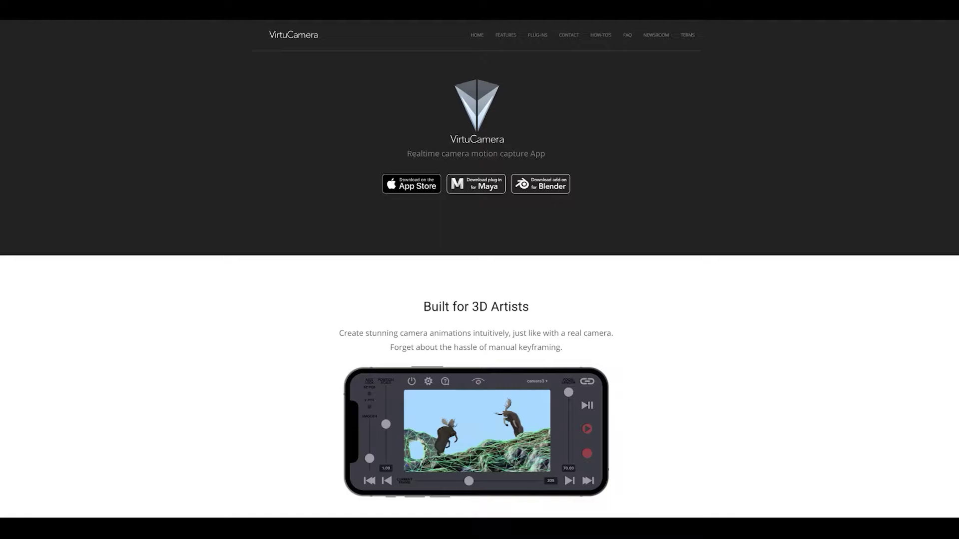
Scroll down through the VirtuCamera Features and Plug-ins descriptions.
{"action": "scroll", "coordinate": [480, 290], "scroll_direction": "down", "scroll_amount": 3}
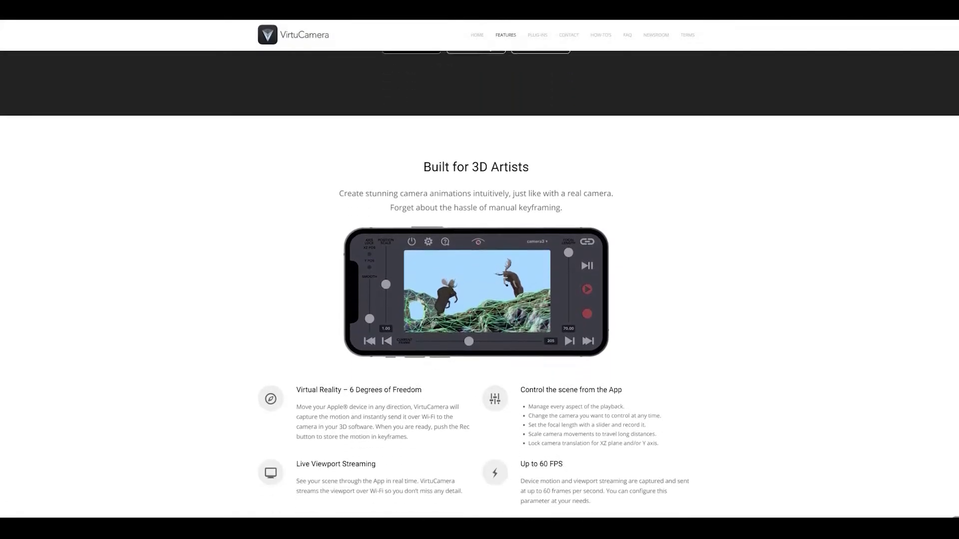
{"action": "scroll", "coordinate": [480, 290], "scroll_direction": "down", "scroll_amount": 2}
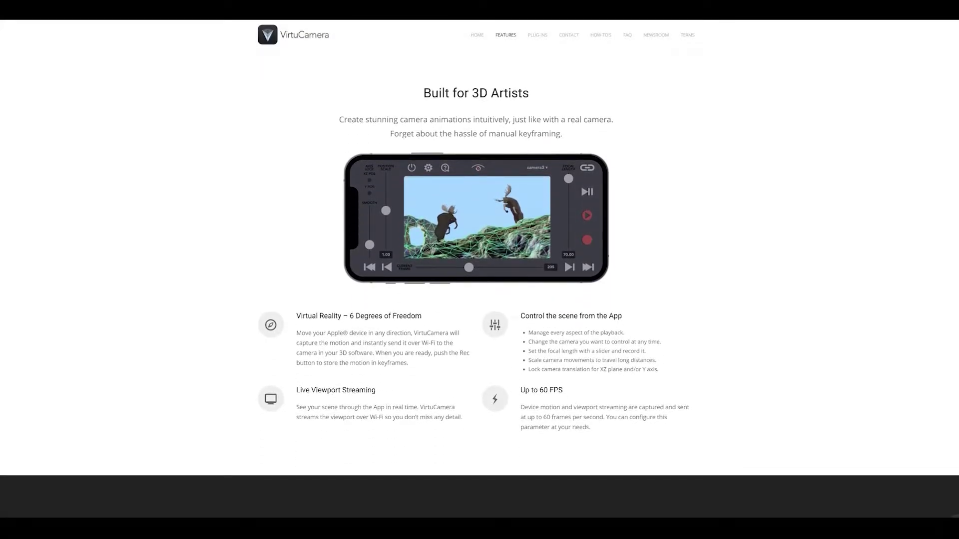
{"action": "scroll", "coordinate": [479, 289], "scroll_direction": "down", "scroll_amount": 9}
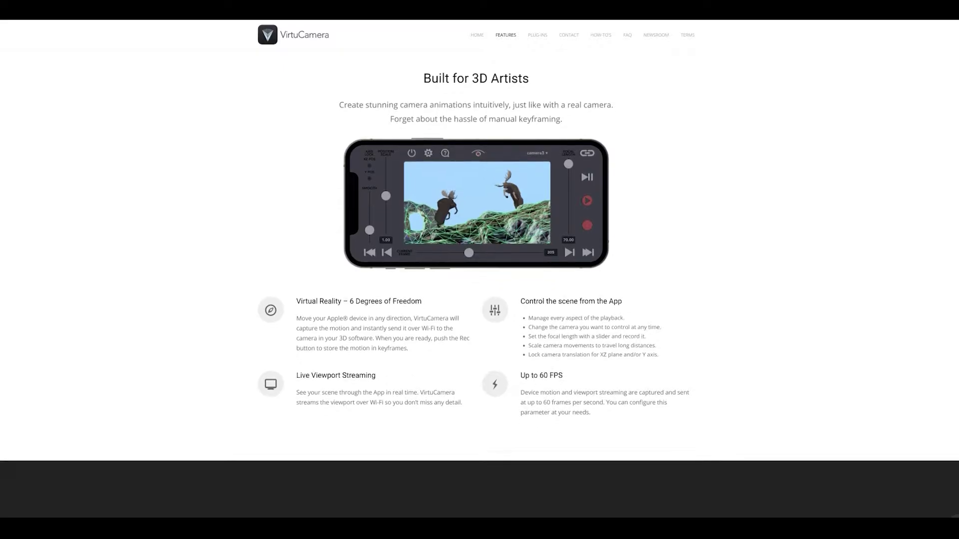
{"action": "scroll", "coordinate": [479, 290], "scroll_direction": "down", "scroll_amount": 1}
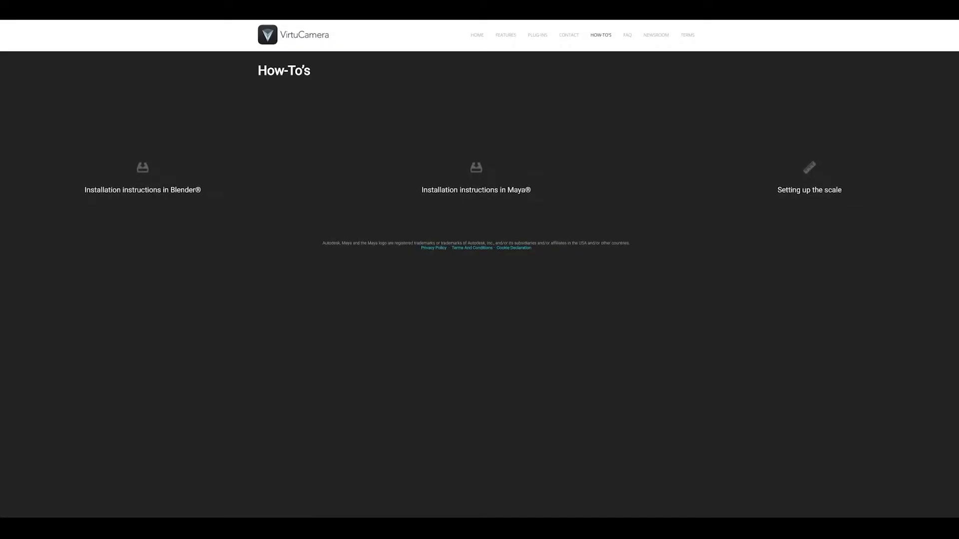
Open the 'Installation instructions in Maya' guide and scroll through its setup steps.
{"action": "left_click", "coordinate": [476, 170]}
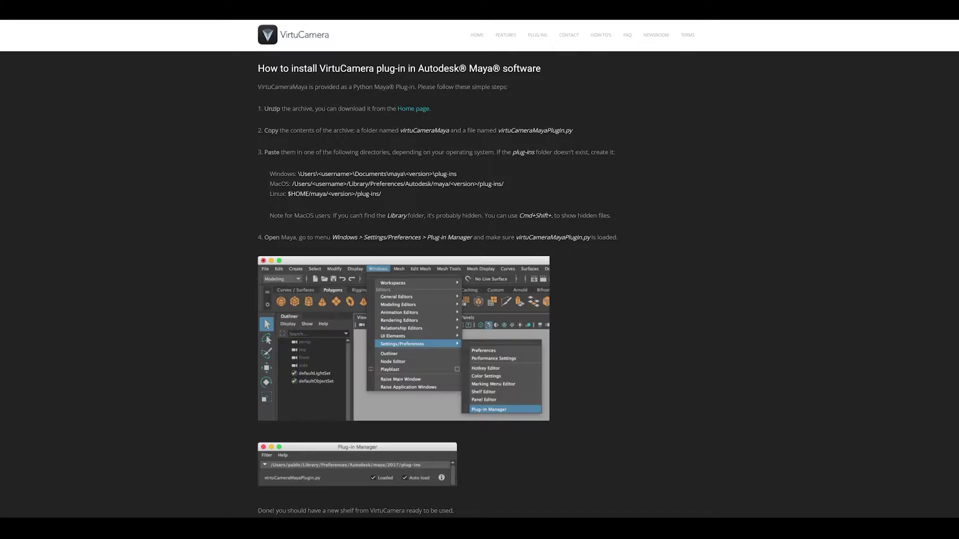
{"action": "scroll", "coordinate": [437, 284], "scroll_direction": "down", "scroll_amount": 3}
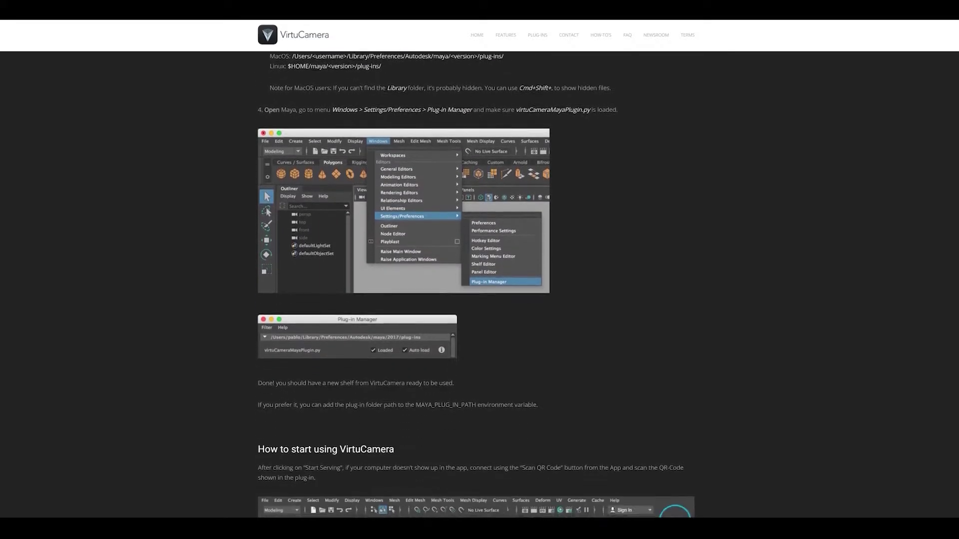
{"action": "scroll", "coordinate": [476, 285], "scroll_direction": "down", "scroll_amount": 5}
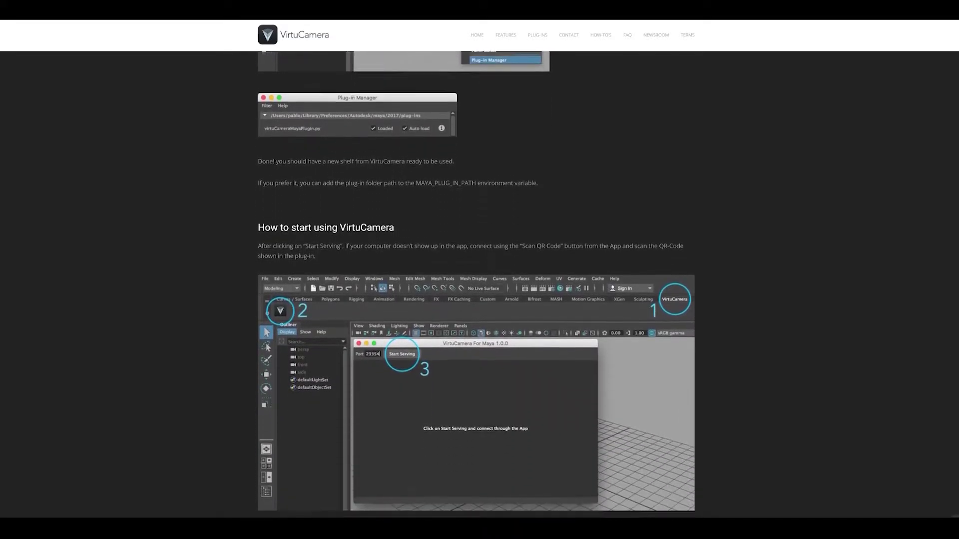
{"action": "scroll", "coordinate": [476, 285], "scroll_direction": "down", "scroll_amount": 4}
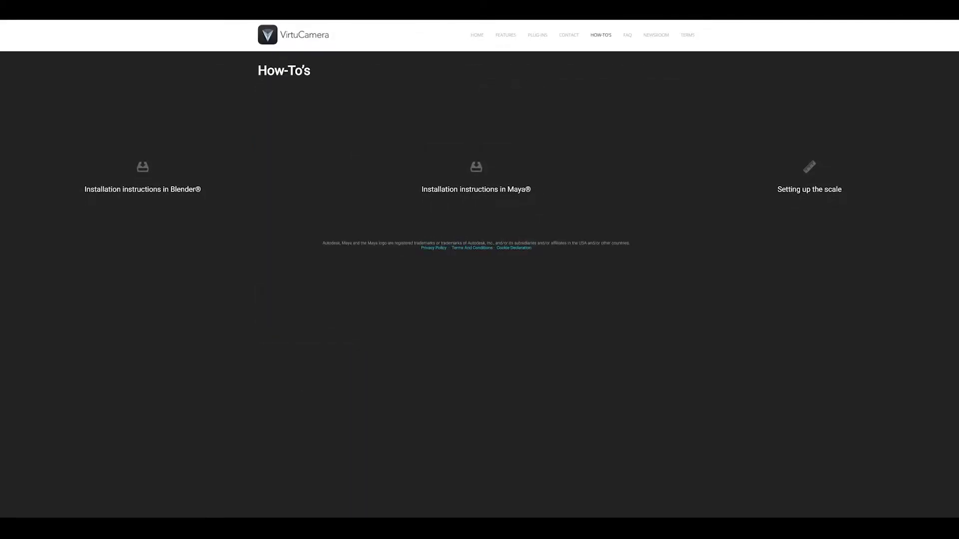
Reopen the Maya plug-in installation instructions page.
{"action": "left_click", "coordinate": [476, 189]}
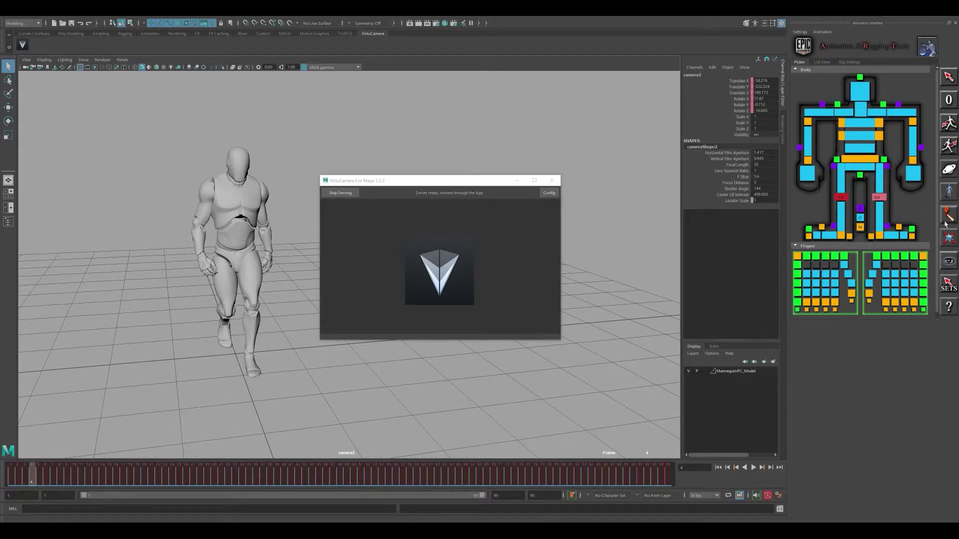
{"action": "left_click", "coordinate": [551, 181]}
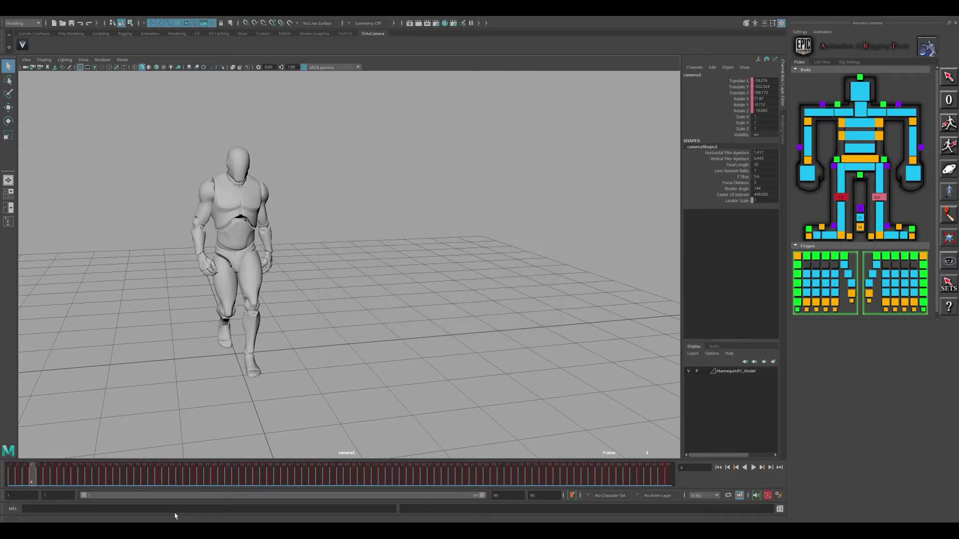
{"action": "left_click_drag", "start_coordinate": [27, 478], "coordinate": [480, 476]}
{"action": "left_click", "coordinate": [719, 467]}
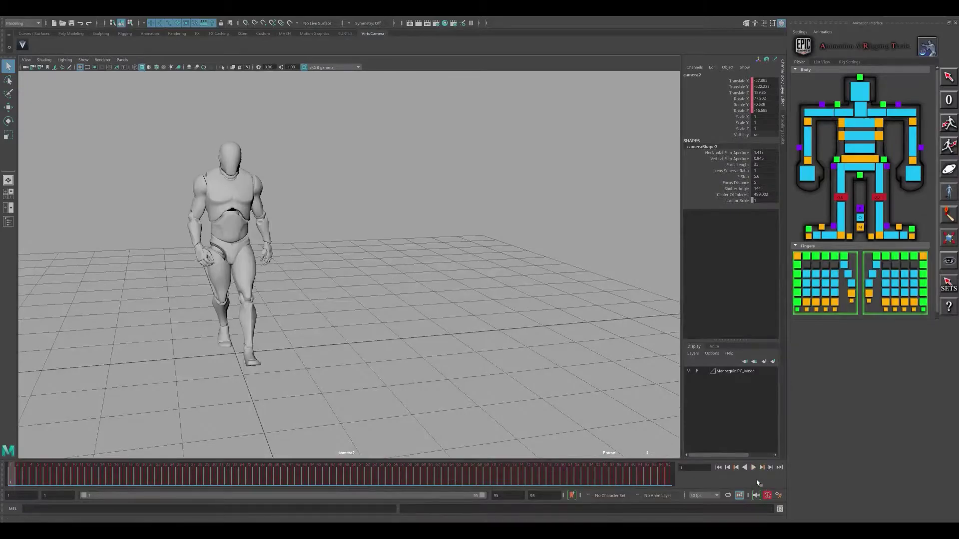
{"action": "left_click", "coordinate": [754, 467]}
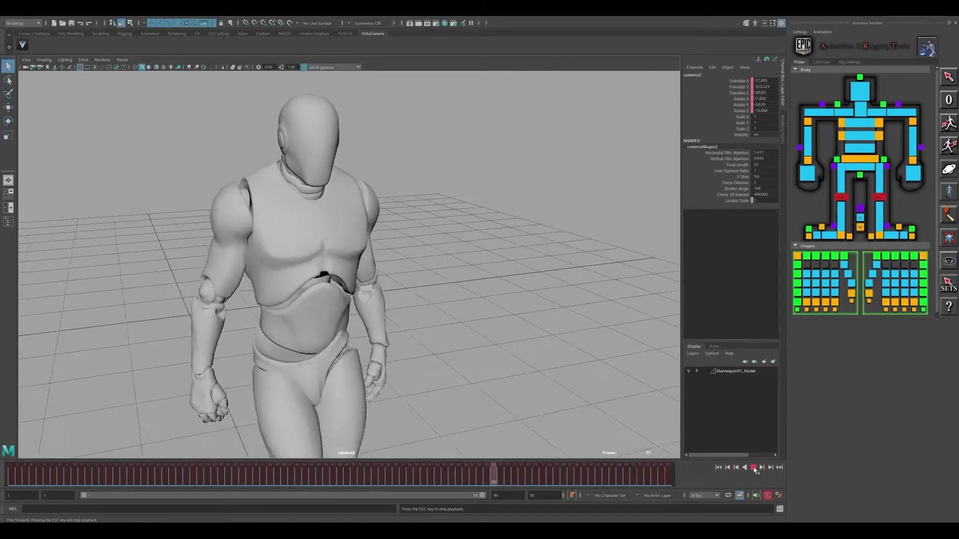
{"action": "left_click", "coordinate": [754, 468]}
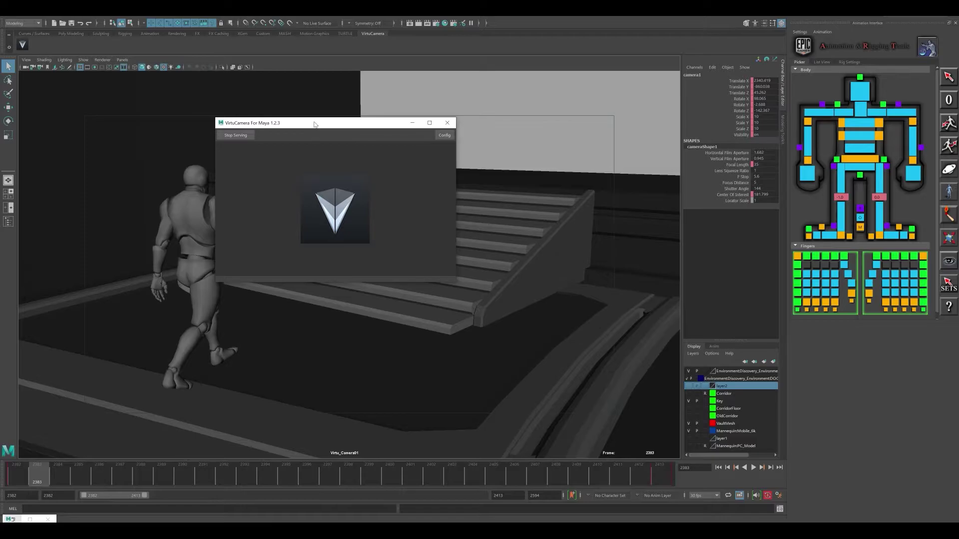
Move the VirtuCamera window aside, select Virtu_Camera01 and advance the timeline to frame 2413.
{"action": "left_click_drag", "start_coordinate": [314, 124], "coordinate": [789, 99]}
{"action": "left_click", "coordinate": [26, 59]}
{"action": "left_click", "coordinate": [32, 74]}
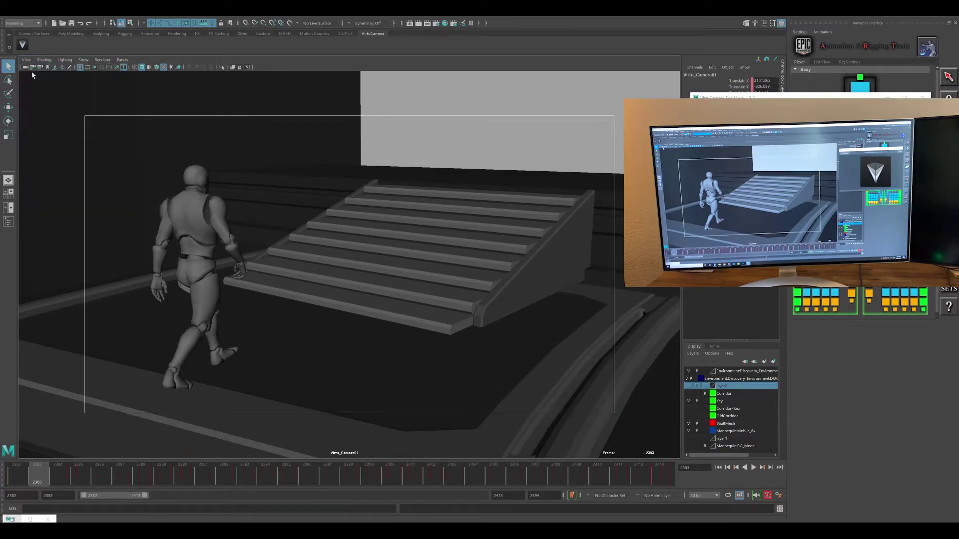
{"action": "mouse_move", "coordinate": [28, 479]}
{"action": "left_mouse_down"}
{"action": "mouse_move", "coordinate": [667, 469]}
{"action": "mouse_move", "coordinate": [70, 478]}
{"action": "mouse_move", "coordinate": [579, 479]}
{"action": "mouse_move", "coordinate": [0, 496]}
{"action": "mouse_move", "coordinate": [789, 480]}
{"action": "left_mouse_up"}
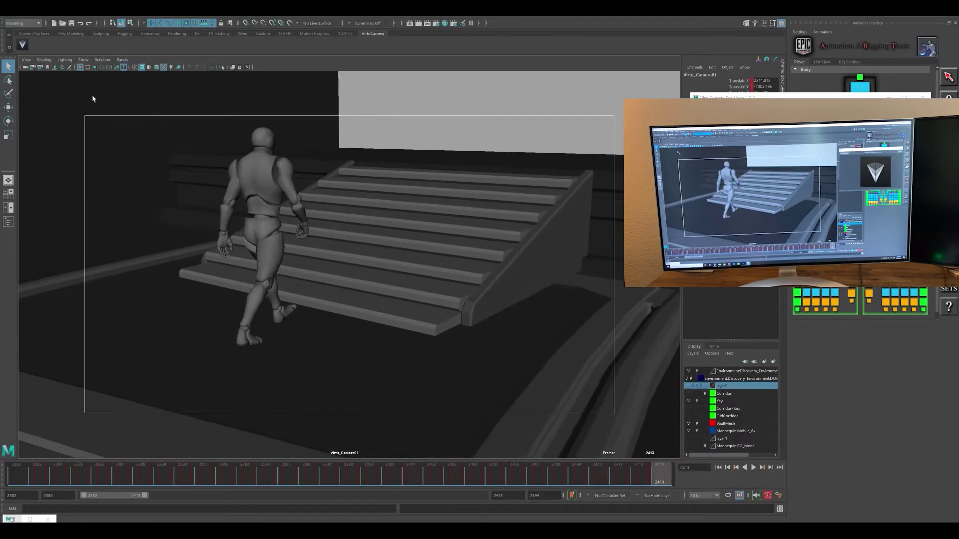
{"action": "left_click", "coordinate": [120, 61]}
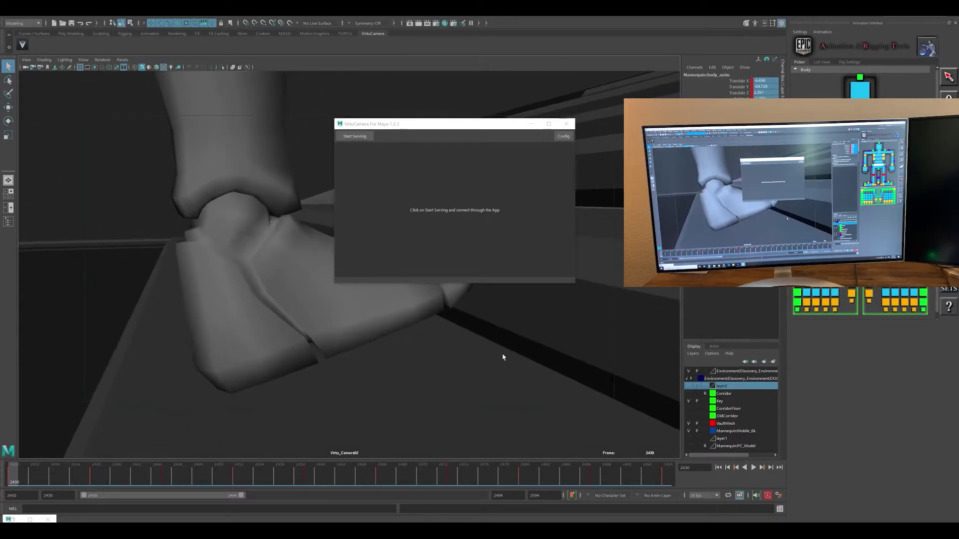
Start the VirtuCamera server so the phone can drive Virtu_Camera02.
{"action": "left_click", "coordinate": [350, 137]}
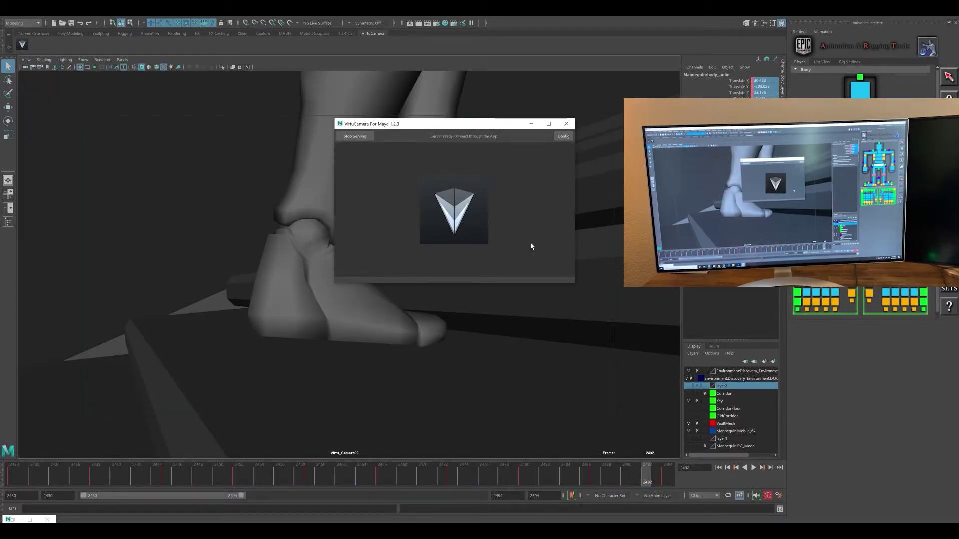
Clear the keys on the timeline, then undo to restore them.
{"action": "left_click", "coordinate": [122, 60]}
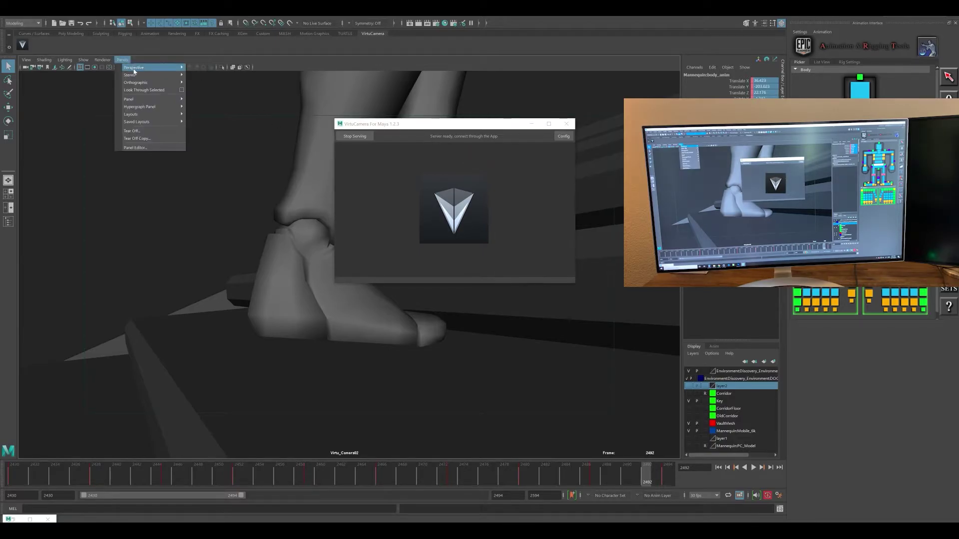
{"action": "mouse_move", "coordinate": [141, 68]}
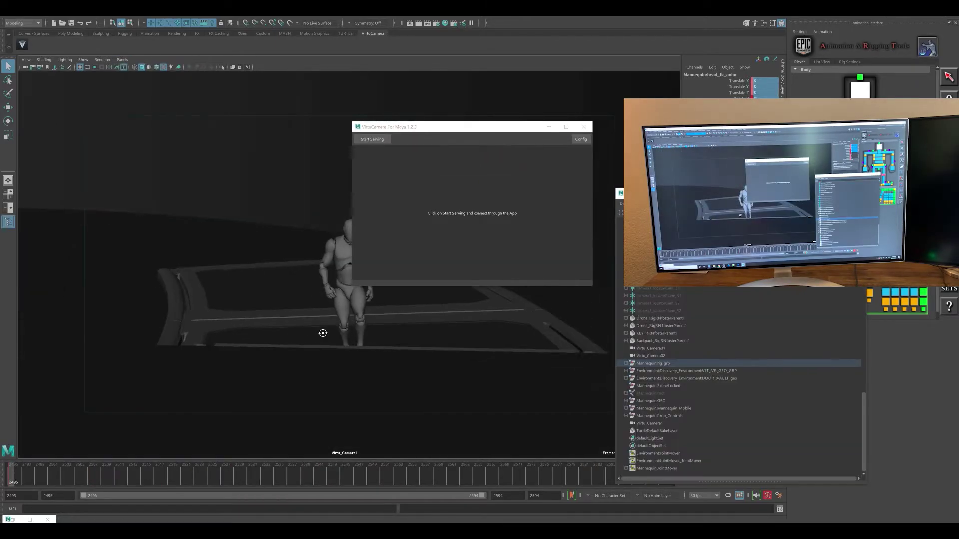
{"action": "right_click", "coordinate": [14, 487]}
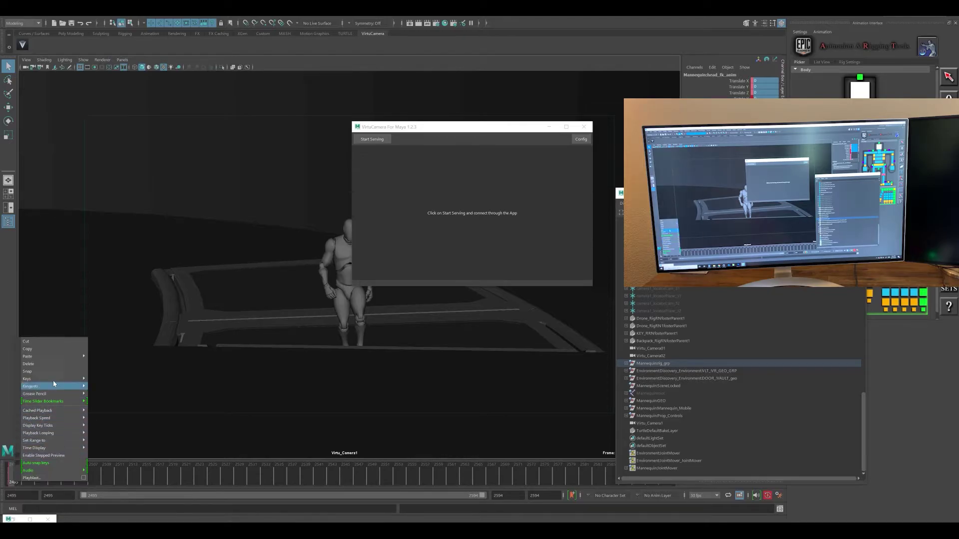
{"action": "left_click", "coordinate": [58, 366]}
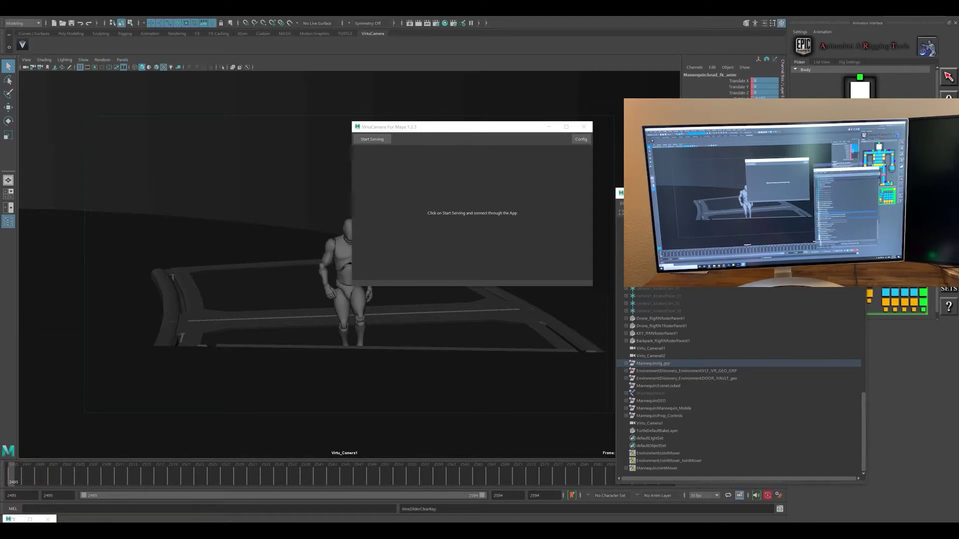
{"action": "left_click_drag", "start_coordinate": [649, 193], "coordinate": [684, 140]}
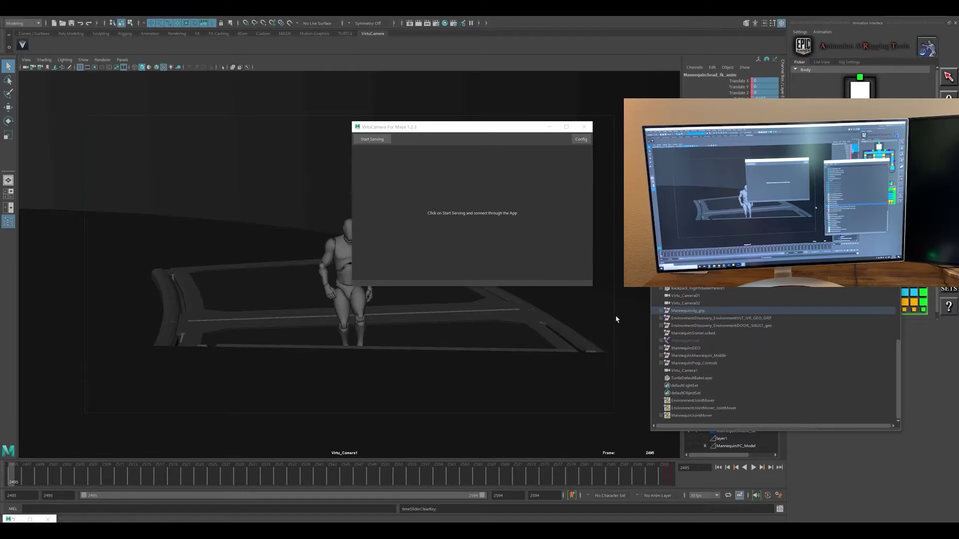
{"action": "key", "text": "ctrl+z"}
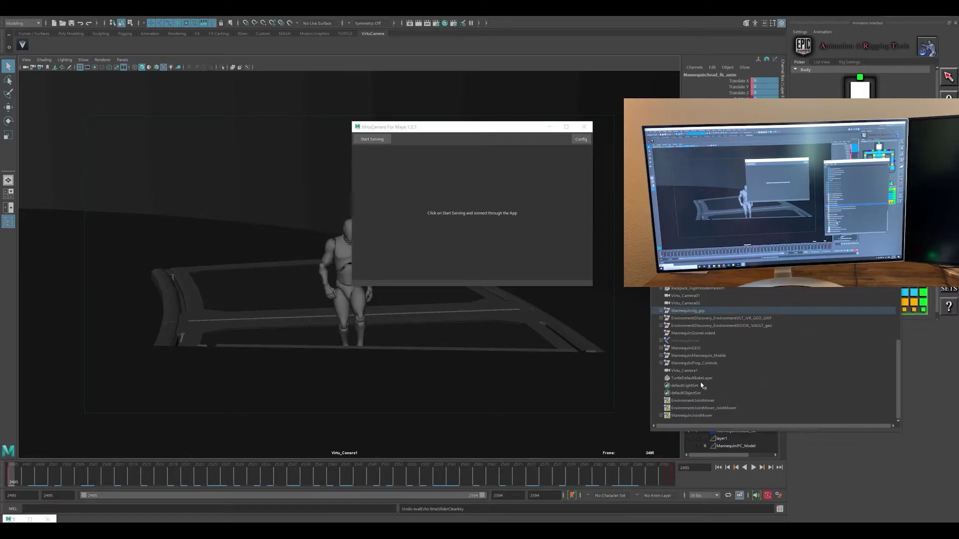
Rename Virtu_Camera1 to Virtu_Camera3 and pan its view onto the mannequin and floor.
{"action": "left_click", "coordinate": [684, 371]}
{"action": "double_click", "coordinate": [684, 372]}
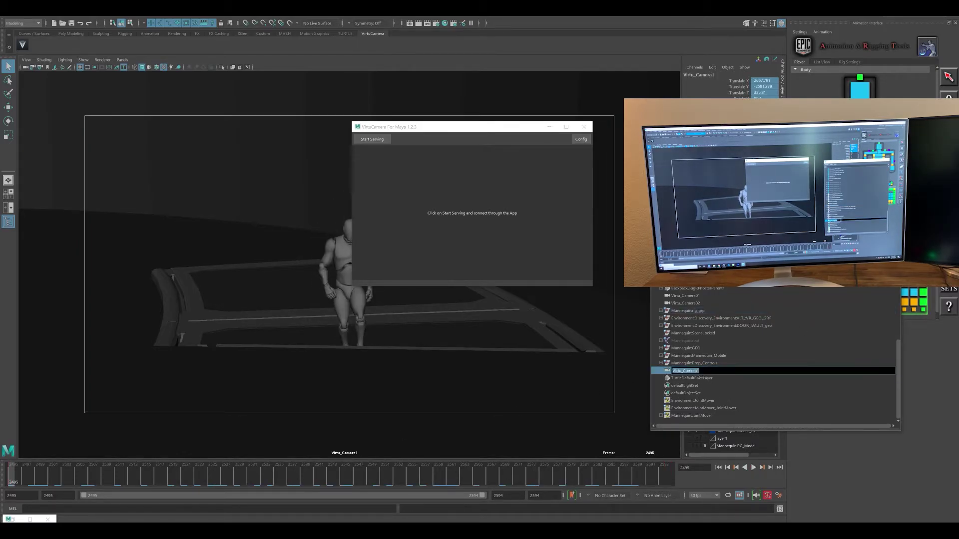
{"action": "key", "text": "BackSpace"}
{"action": "type", "text": "3"}
{"action": "key", "text": "Return"}
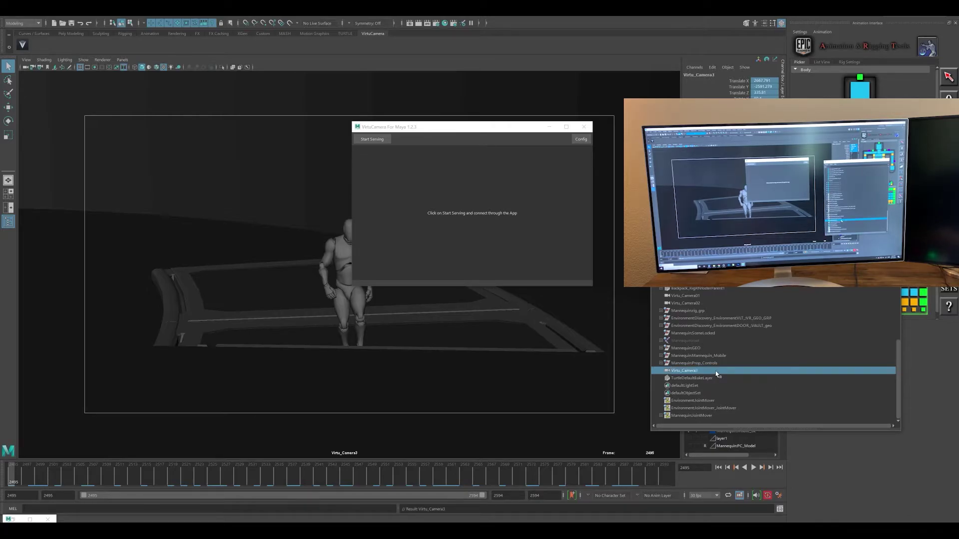
{"action": "double_click", "coordinate": [686, 372]}
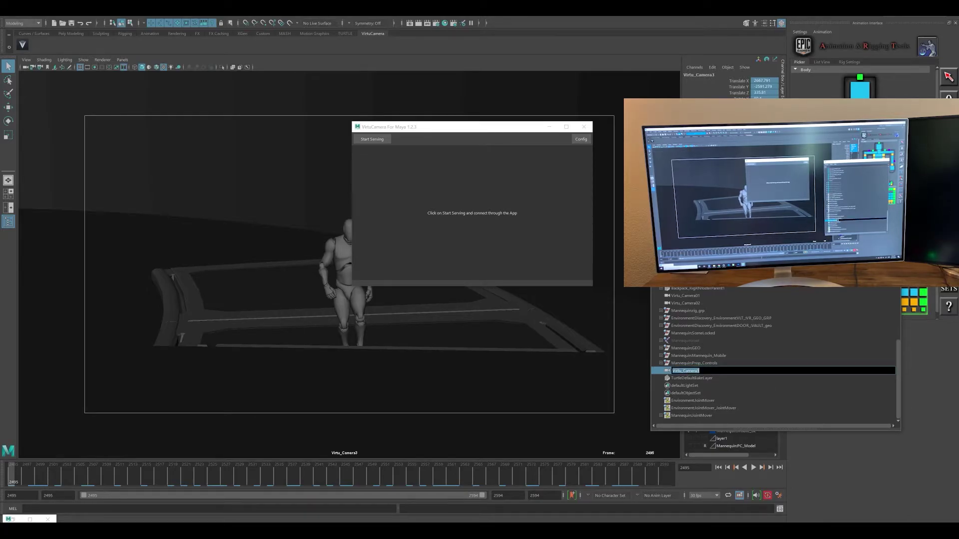
{"action": "left_click", "coordinate": [672, 356]}
{"action": "left_click", "coordinate": [677, 372]}
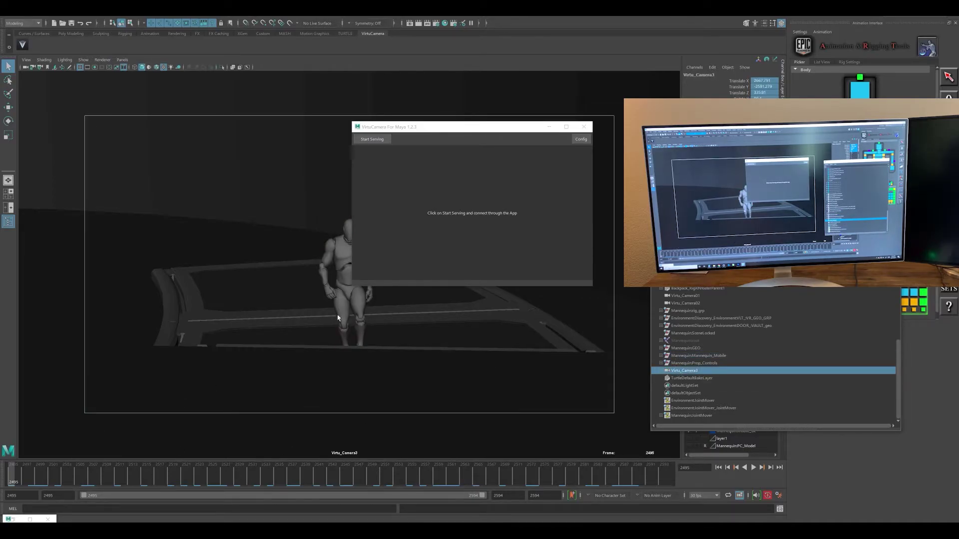
{"action": "middle_click_drag", "start_coordinate": [337, 317], "coordinate": [404, 355], "text": "alt"}
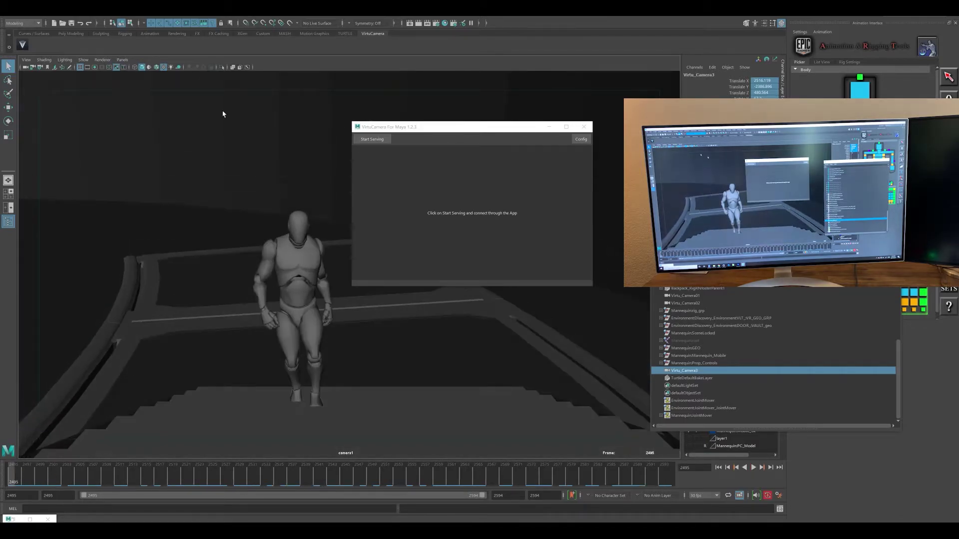
Look through Virtu_Camera3 and tumble and pan it to frame the mannequin on the stairs from above.
{"action": "left_click", "coordinate": [125, 59]}
{"action": "mouse_move", "coordinate": [163, 69]}
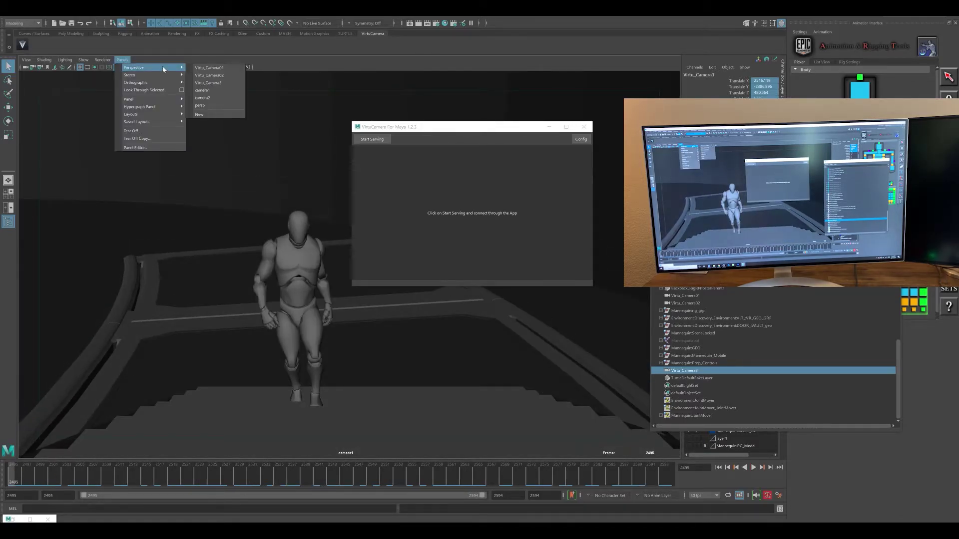
{"action": "left_click", "coordinate": [213, 83]}
{"action": "left_click", "coordinate": [122, 60]}
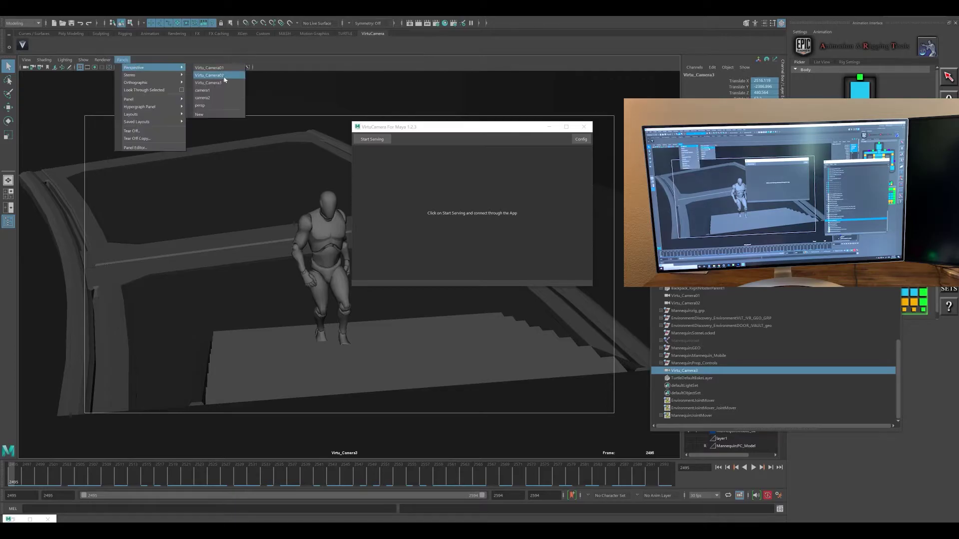
{"action": "left_click", "coordinate": [220, 94]}
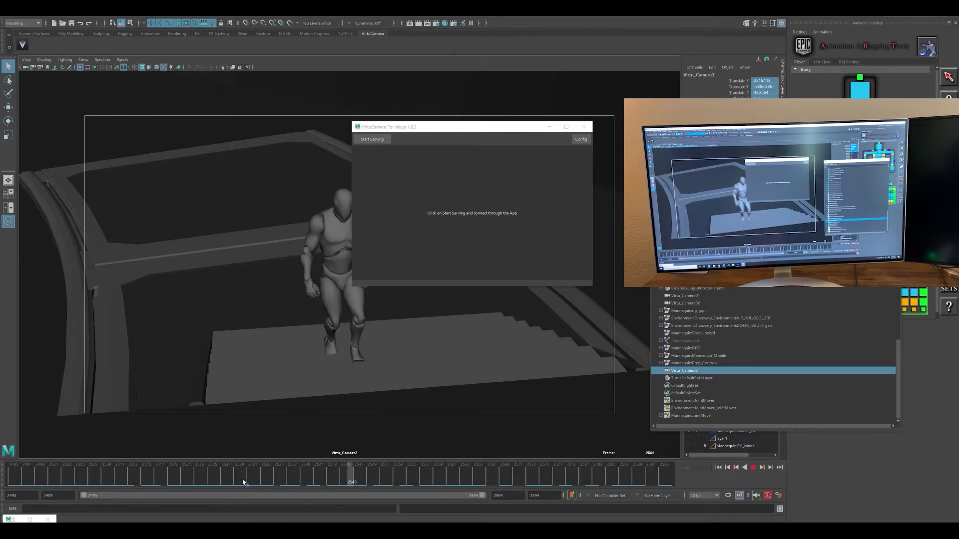
{"action": "mouse_move", "coordinate": [447, 341]}
{"action": "left_mouse_down", "text": "alt"}
{"action": "mouse_move", "coordinate": [467, 347]}
{"action": "mouse_move", "coordinate": [420, 345]}
{"action": "mouse_move", "coordinate": [443, 347]}
{"action": "mouse_move", "coordinate": [460, 332]}
{"action": "mouse_move", "coordinate": [445, 336]}
{"action": "mouse_move", "coordinate": [455, 341]}
{"action": "left_mouse_up", "text": "alt"}
{"action": "middle_click_drag", "start_coordinate": [455, 341], "coordinate": [445, 336], "text": "alt"}
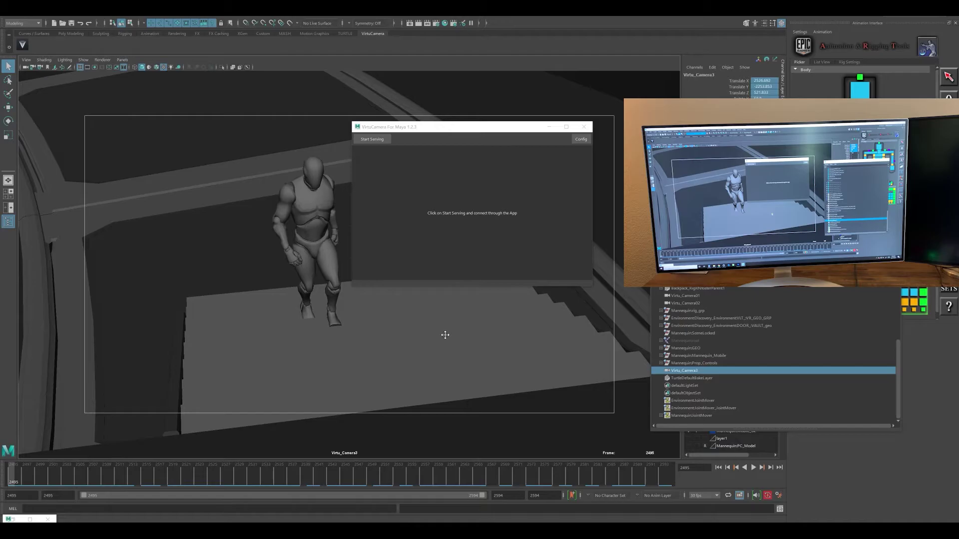
Start the VirtuCamera server so the phone app can drive Virtu_Camera3.
{"action": "left_click", "coordinate": [367, 142]}
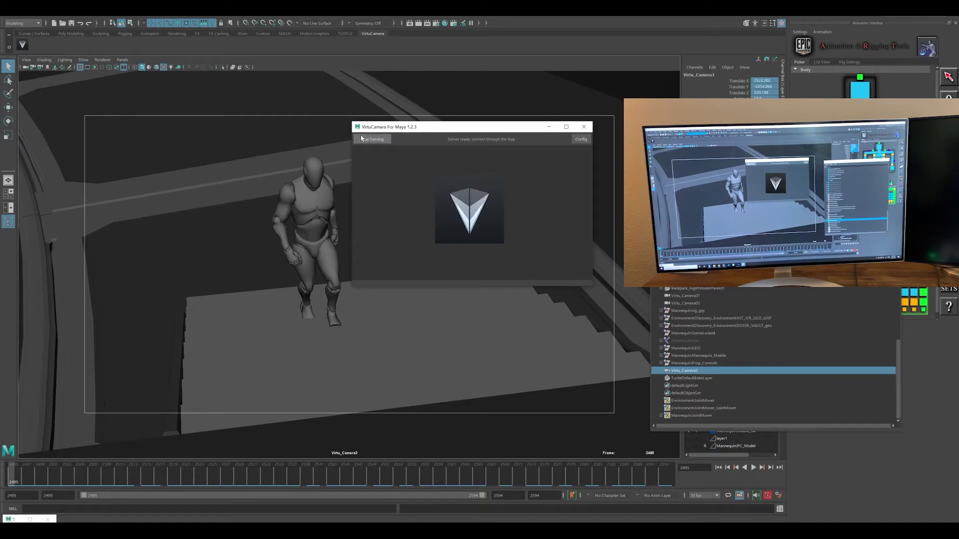